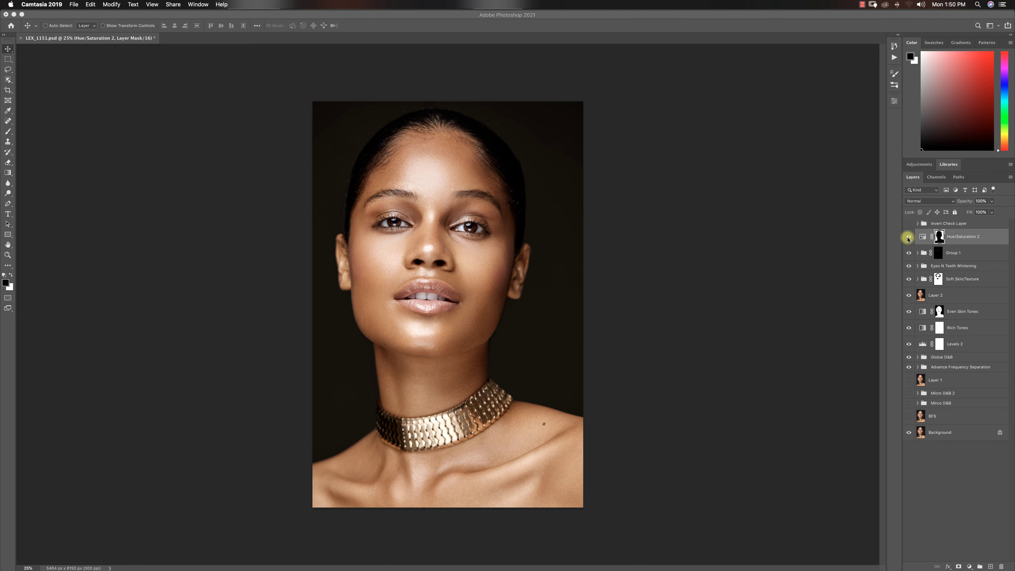
pyautogui.click(908, 237)
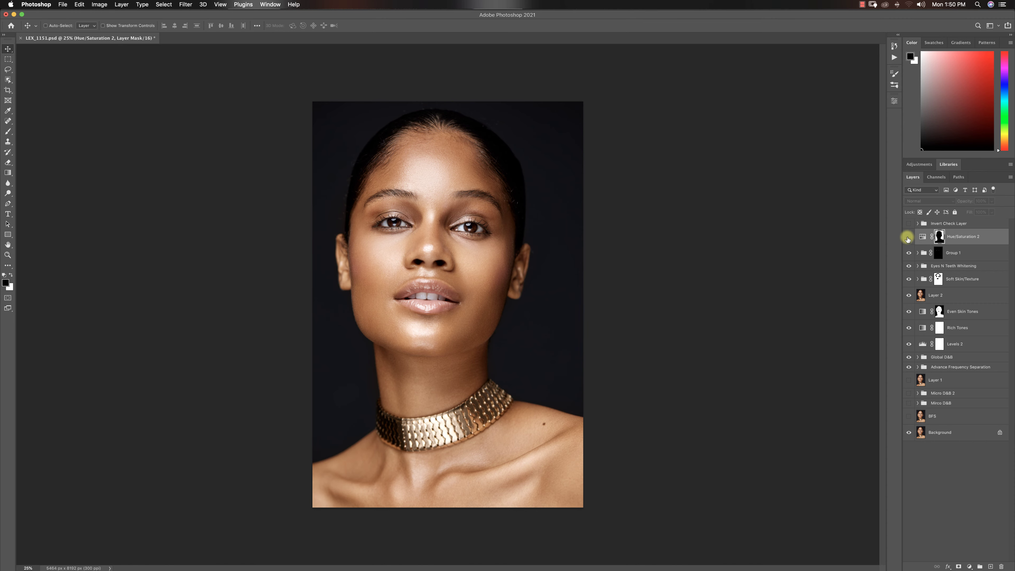
pyautogui.click(908, 239)
pyautogui.click(907, 239)
pyautogui.click(909, 237)
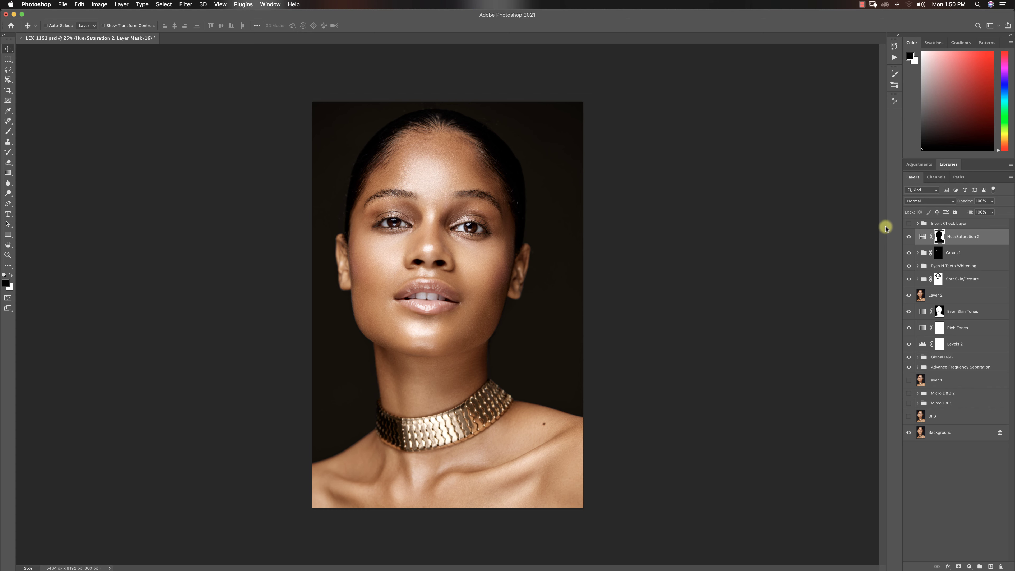
pyautogui.click(909, 236)
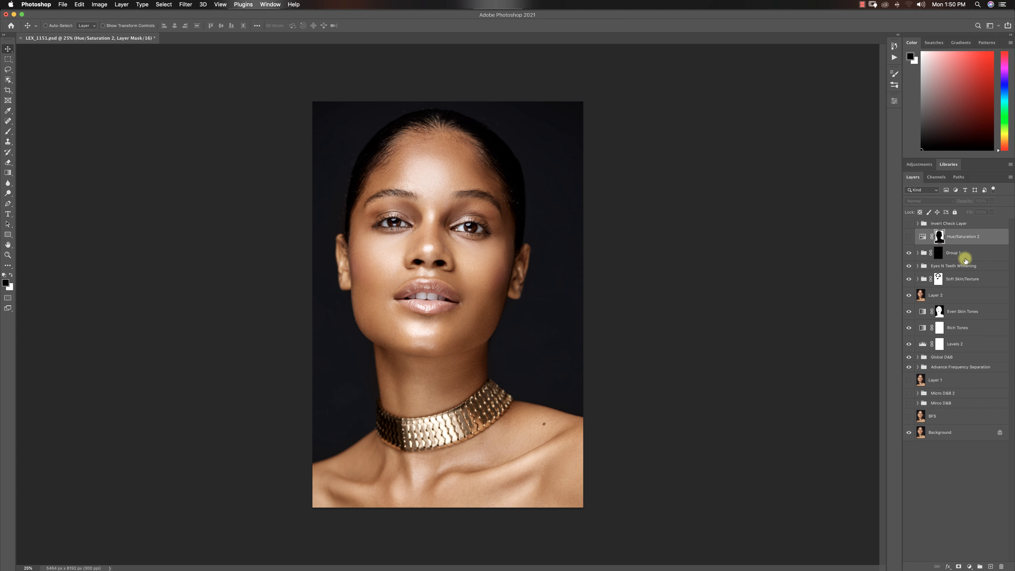
pyautogui.click(965, 259)
pyautogui.rightClick(947, 410)
# Add Hue/Saturation 3 masked by a Color Range sample of the dark background at Fuzziness 40
pyautogui.click(966, 487)
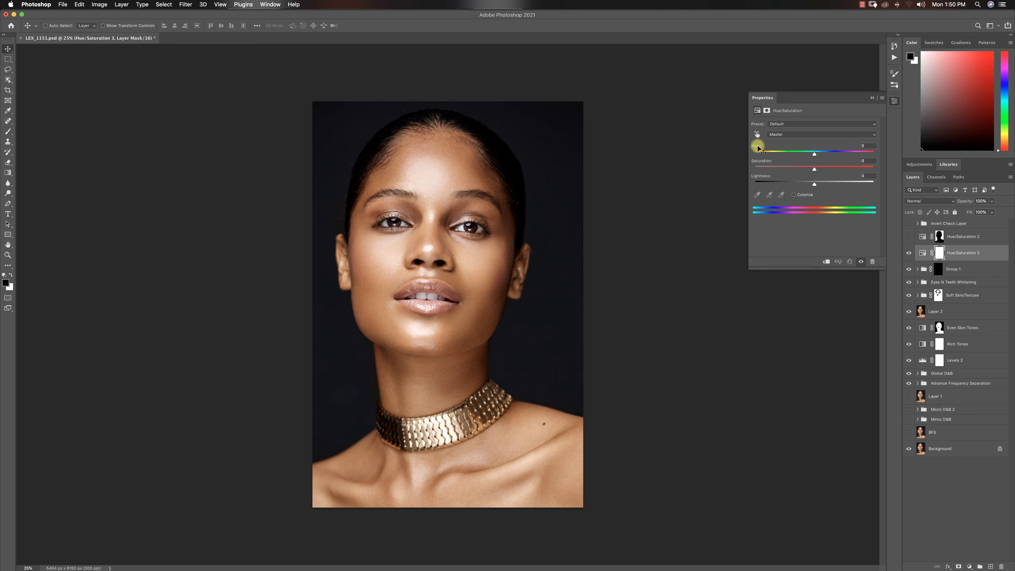
pyautogui.click(168, 4)
pyautogui.moveTo(185, 3)
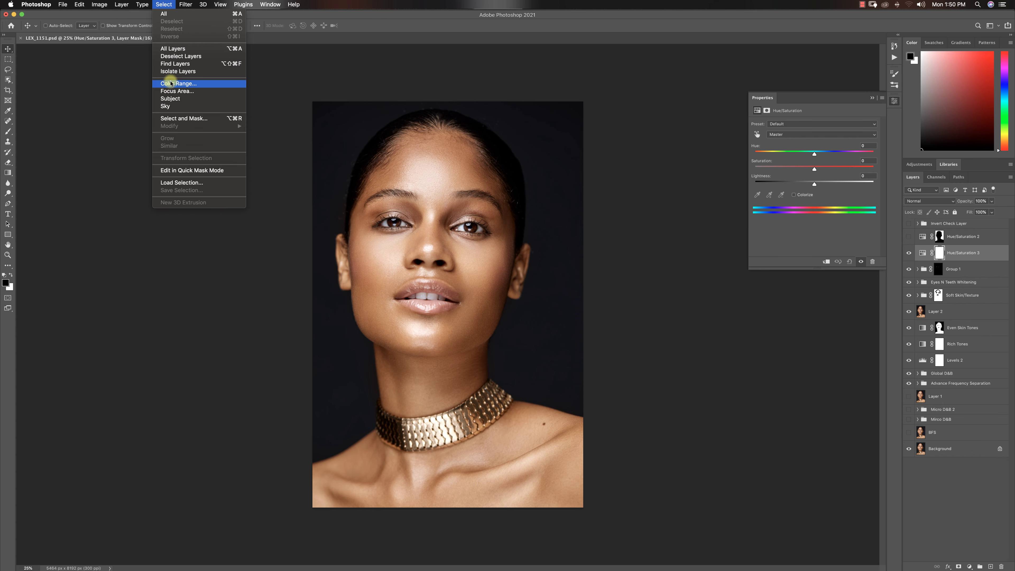
pyautogui.click(171, 84)
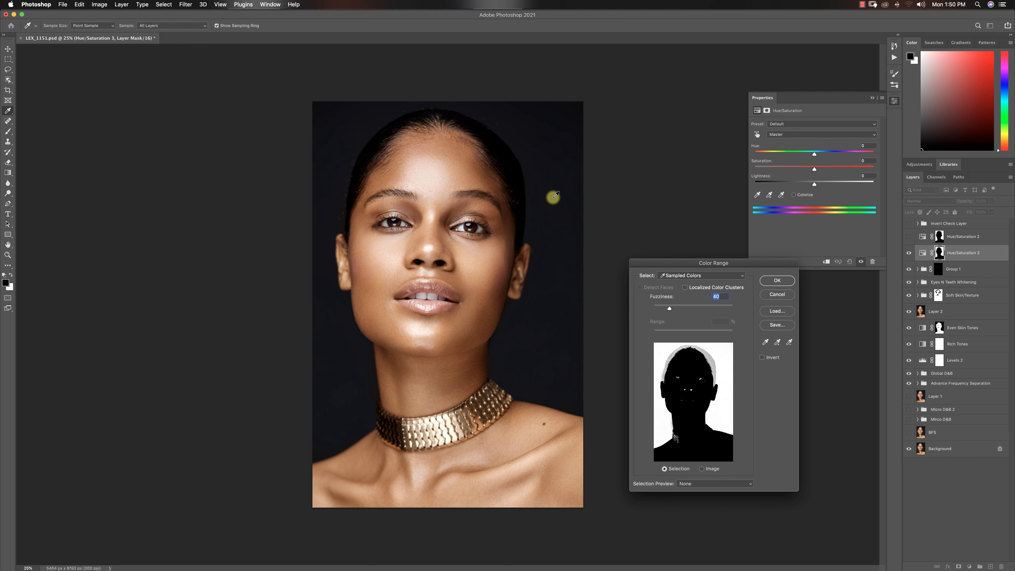
pyautogui.click(554, 197)
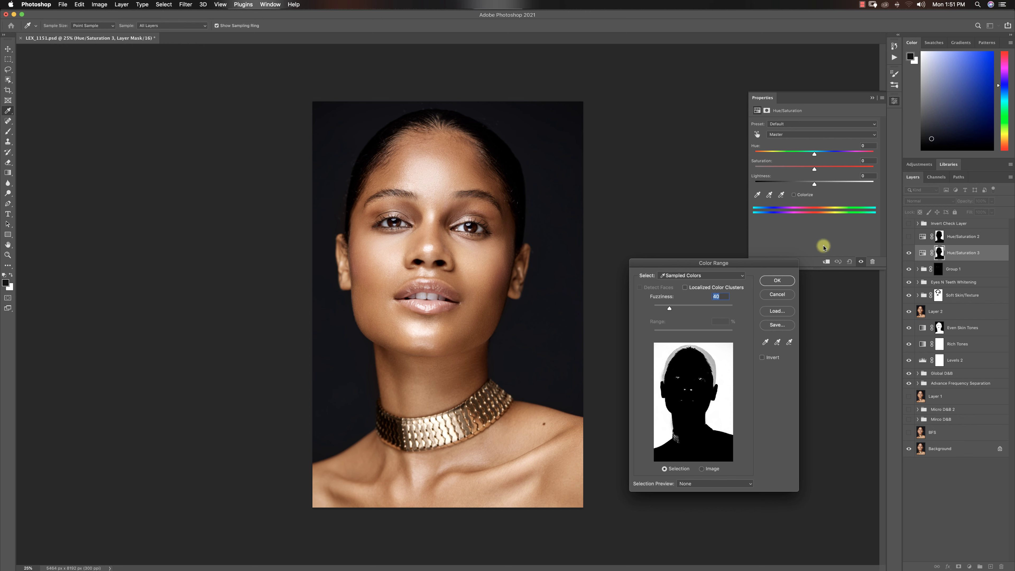
pyautogui.click(777, 282)
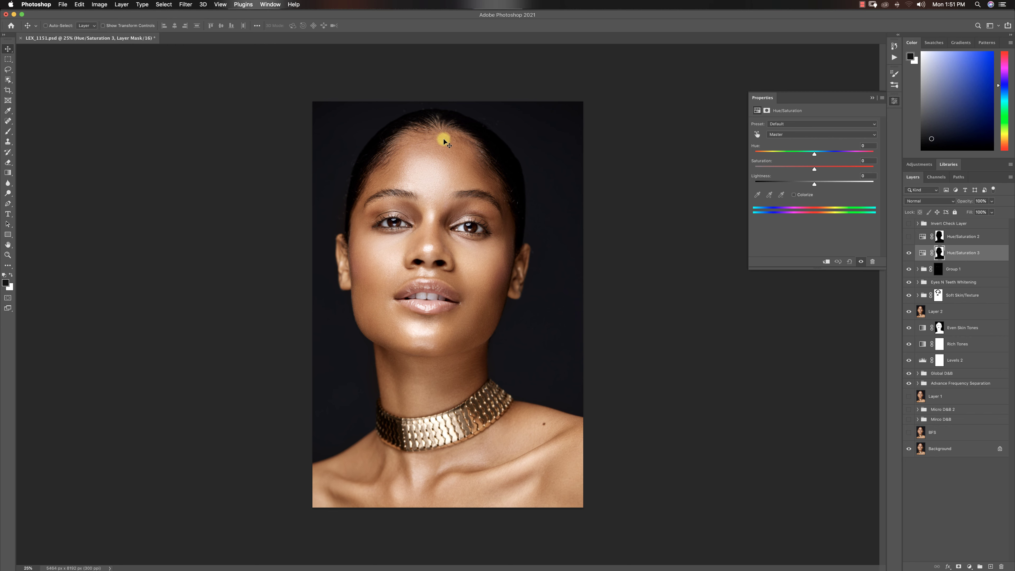
# Show the red mask overlay and set up a black Brush sized 250
pyautogui.press('x')
pyautogui.press('\\')
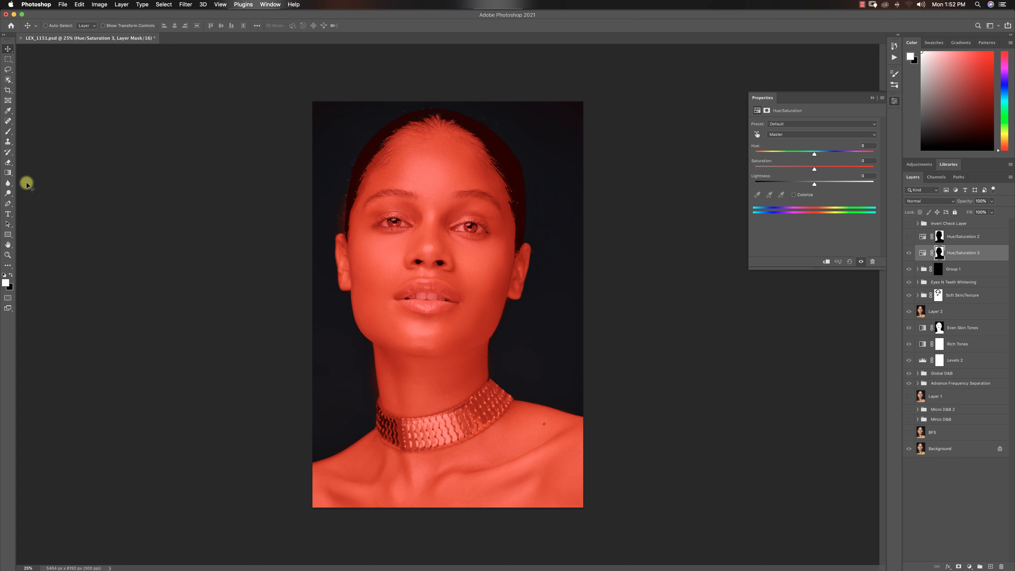
pyautogui.press('b')
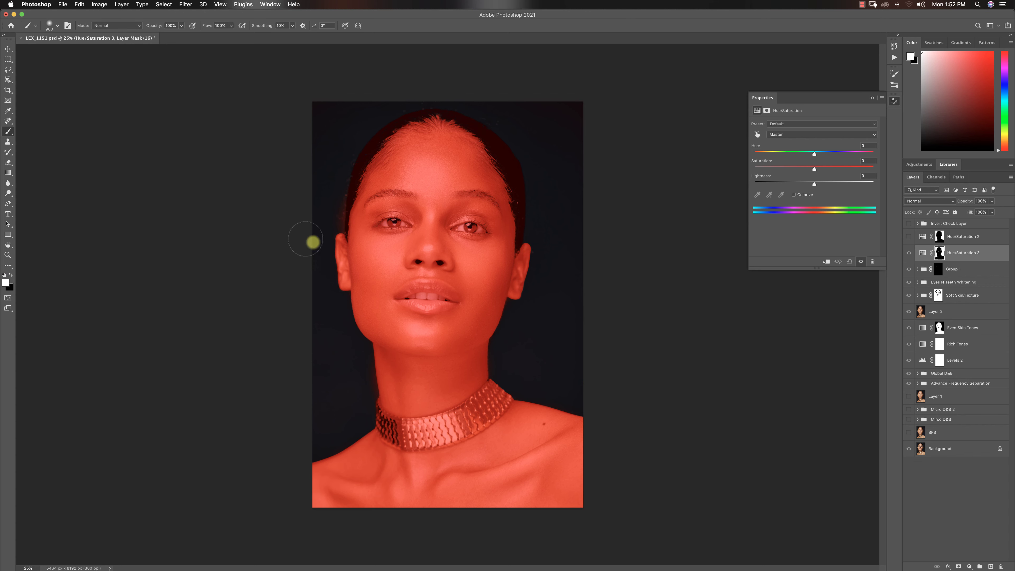
pyautogui.press('x')
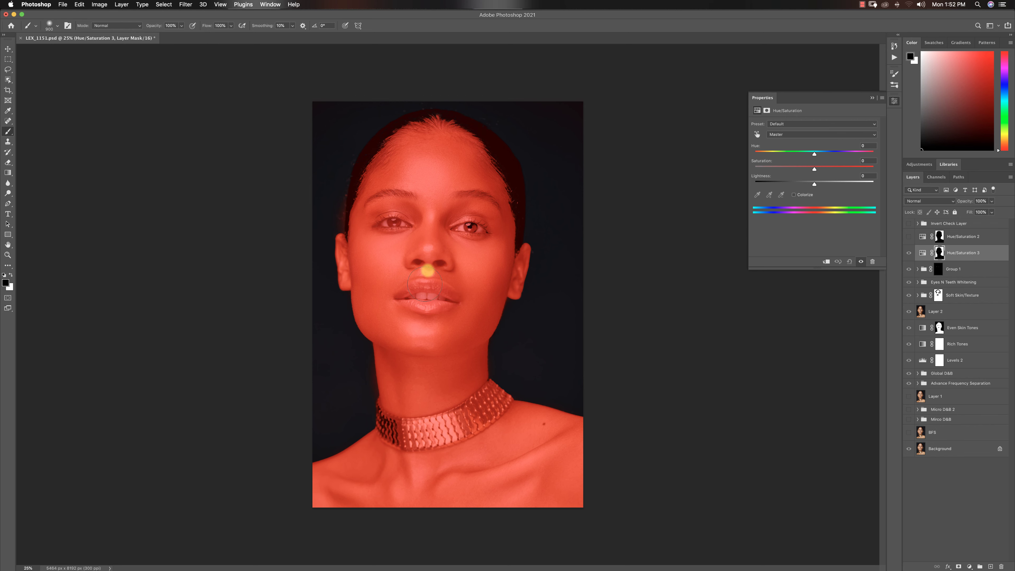
pyautogui.press('[')
pyautogui.press('[')
pyautogui.press('[')
pyautogui.press('[')
pyautogui.press('[')
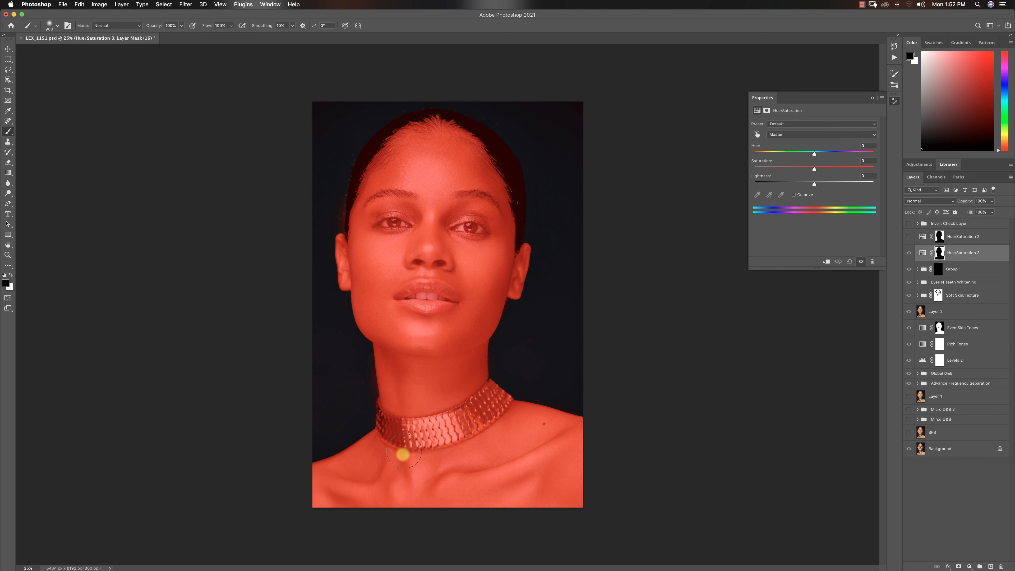
pyautogui.press('[')
pyautogui.press(']')
pyautogui.press(']')
pyautogui.press('[')
pyautogui.press('[')
pyautogui.press('[')
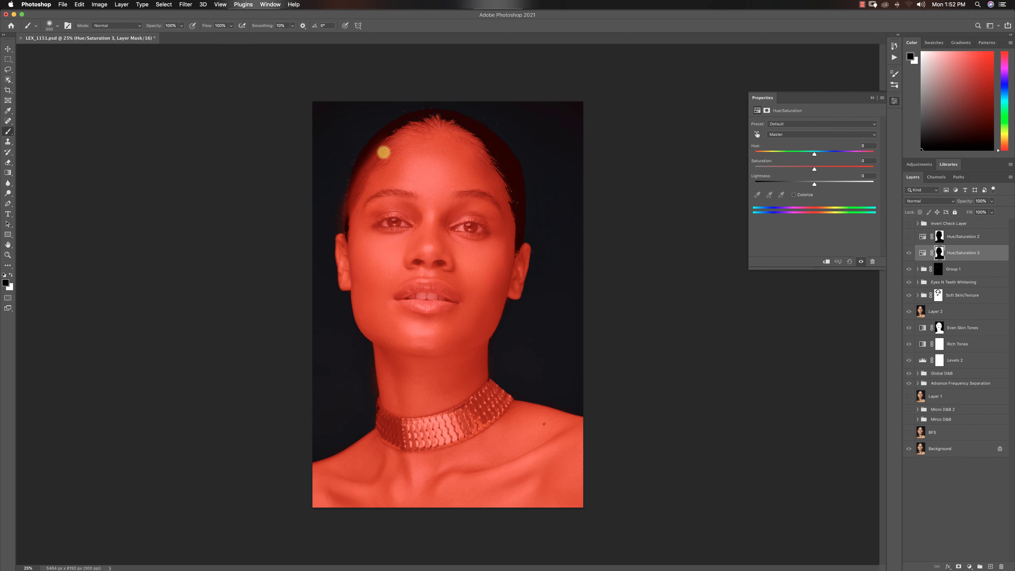
# Paint black over the hairline at the right and left temples, then hide the overlay
pyautogui.moveTo(405, 128)
pyautogui.mouseDown()
pyautogui.moveTo(449, 125)
pyautogui.moveTo(489, 157)
pyautogui.moveTo(483, 142)
pyautogui.moveTo(492, 146)
pyautogui.moveTo(509, 232)
pyautogui.moveTo(508, 163)
pyautogui.moveTo(463, 127)
pyautogui.moveTo(495, 152)
pyautogui.mouseUp()
pyautogui.moveTo(359, 206); pyautogui.dragTo(352, 252)
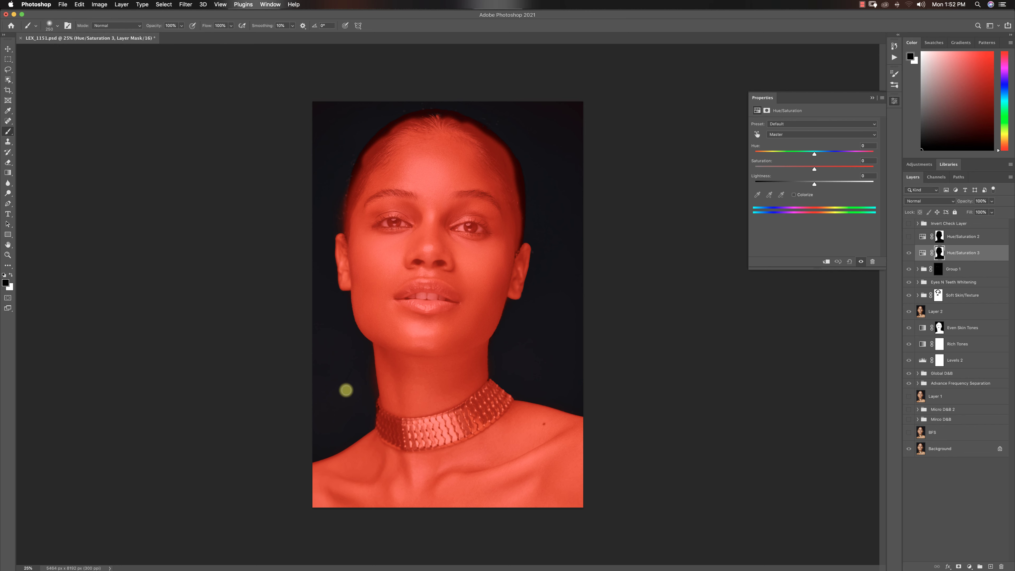
pyautogui.press('x')
pyautogui.press('\\')
pyautogui.press('x')
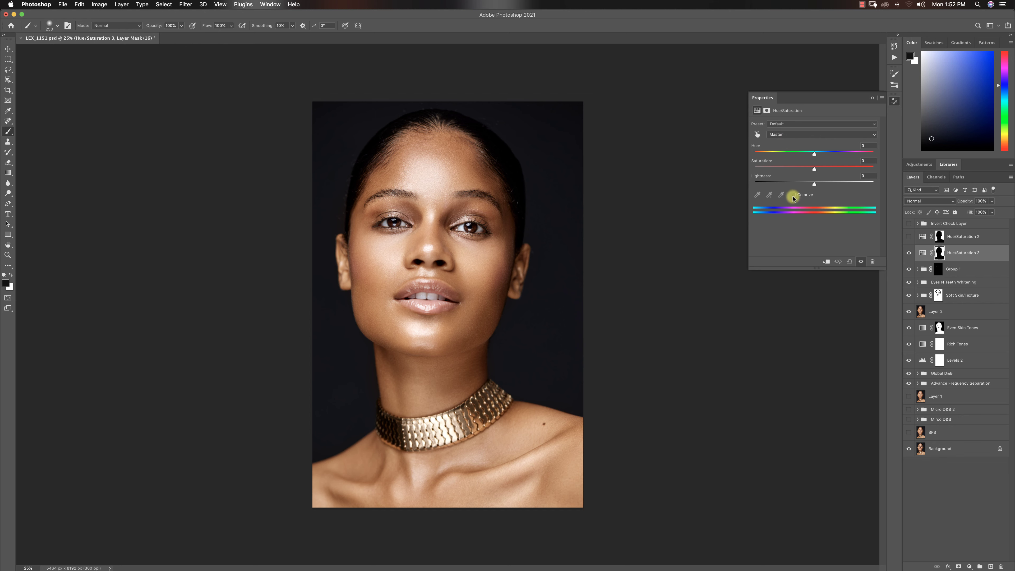
# Colorize Hue/Saturation 3 with hue 25 and saturation 22, then compare with and without the tint
pyautogui.click(794, 195)
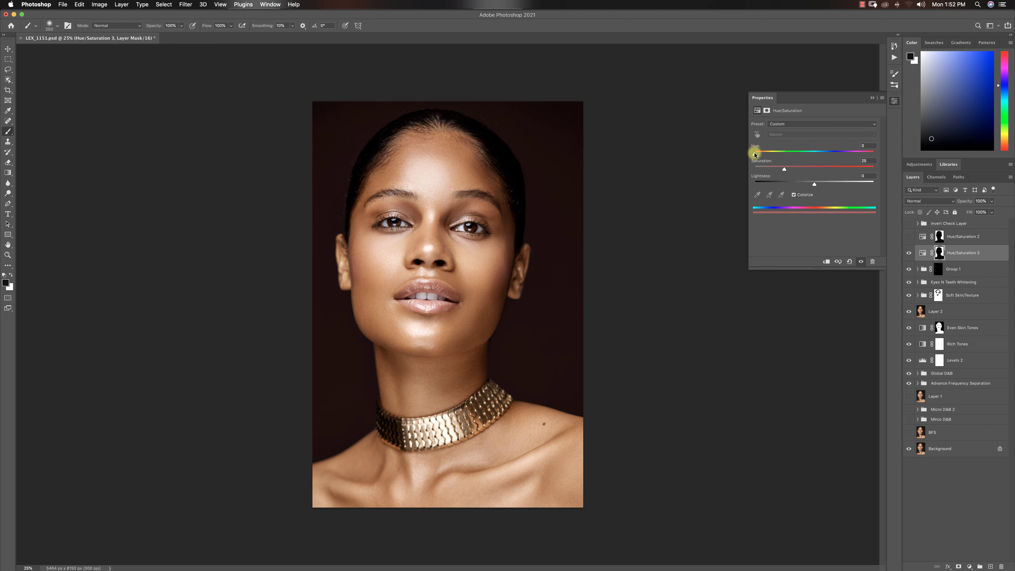
pyautogui.moveTo(755, 154)
pyautogui.mouseDown()
pyautogui.moveTo(872, 159)
pyautogui.moveTo(763, 161)
pyautogui.mouseUp()
pyautogui.moveTo(784, 169)
pyautogui.mouseDown()
pyautogui.moveTo(813, 186)
pyautogui.moveTo(782, 168)
pyautogui.mouseUp()
pyautogui.click(814, 185)
pyautogui.click(873, 97)
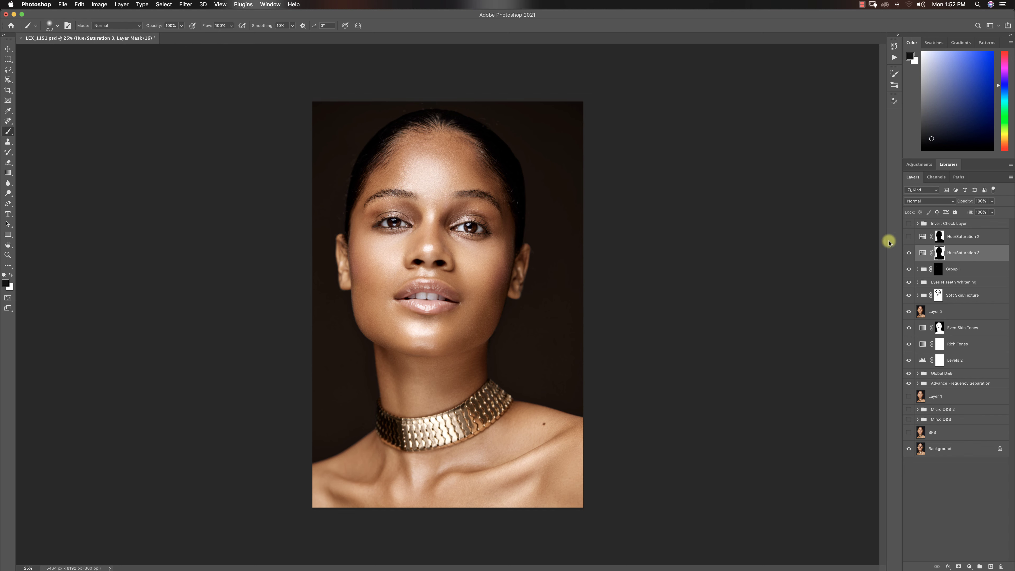
pyautogui.click(909, 255)
# Show the Actions list, compare against the original Background, and bring up the adjustment layer types
pyautogui.click(894, 57)
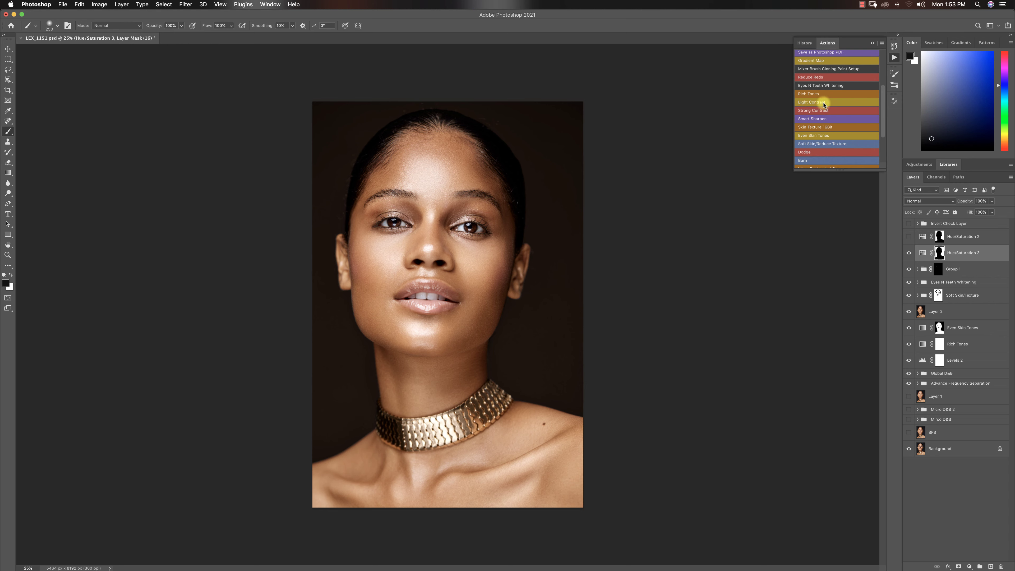
pyautogui.moveTo(883, 106); pyautogui.dragTo(881, 136)
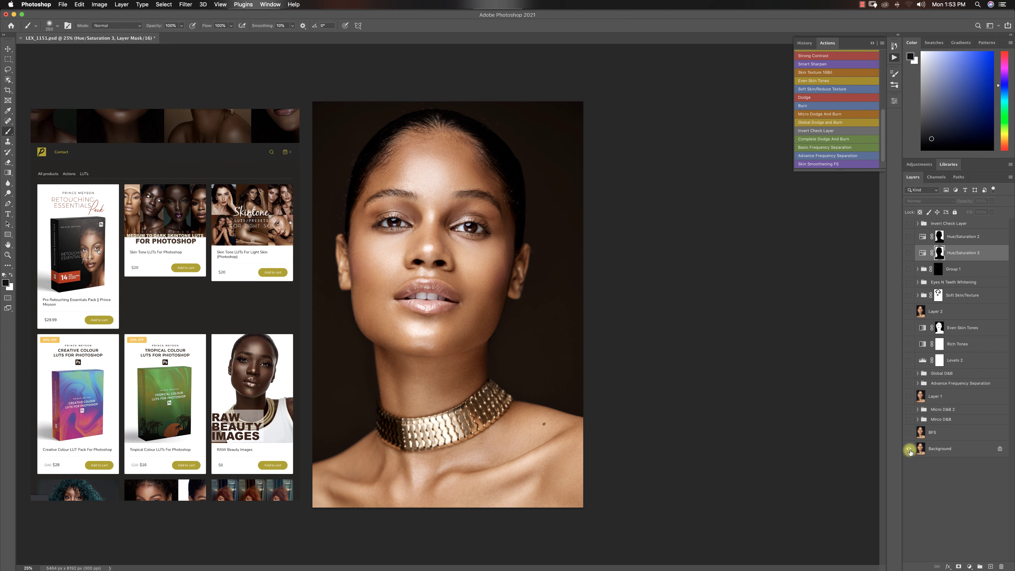
pyautogui.keyDown('alt'); pyautogui.click(910, 456); pyautogui.keyUp('alt')
pyautogui.keyDown('alt'); pyautogui.click(909, 456); pyautogui.keyUp('alt')
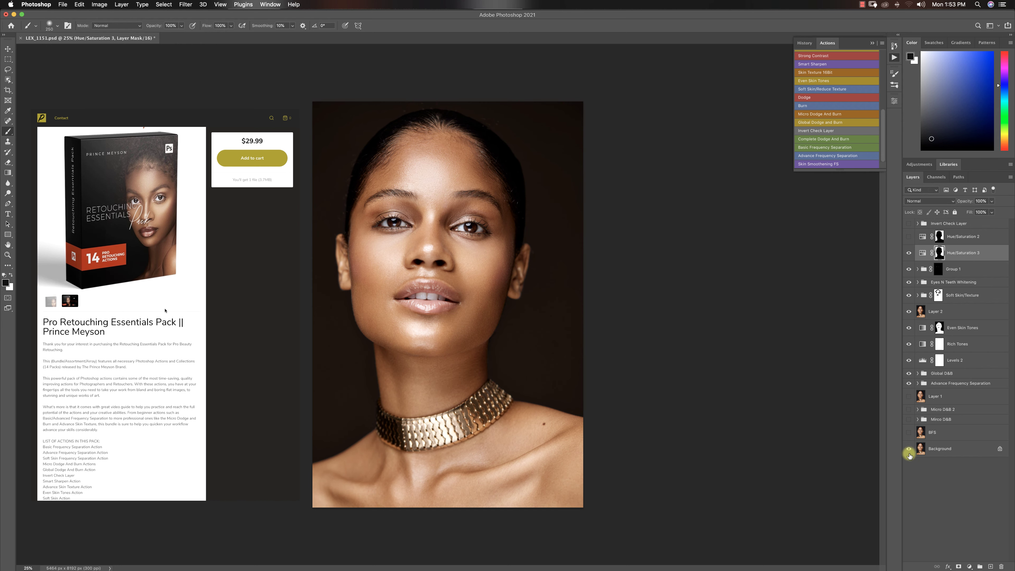
pyautogui.keyDown('alt'); pyautogui.click(909, 456); pyautogui.keyUp('alt')
pyautogui.keyDown('alt'); pyautogui.click(910, 455); pyautogui.keyUp('alt')
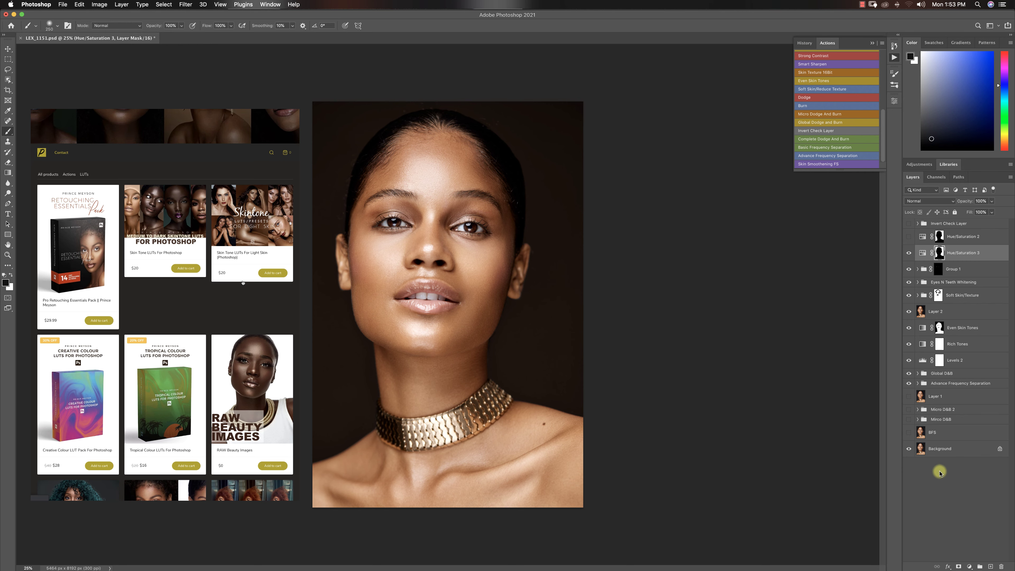
pyautogui.click(969, 566)
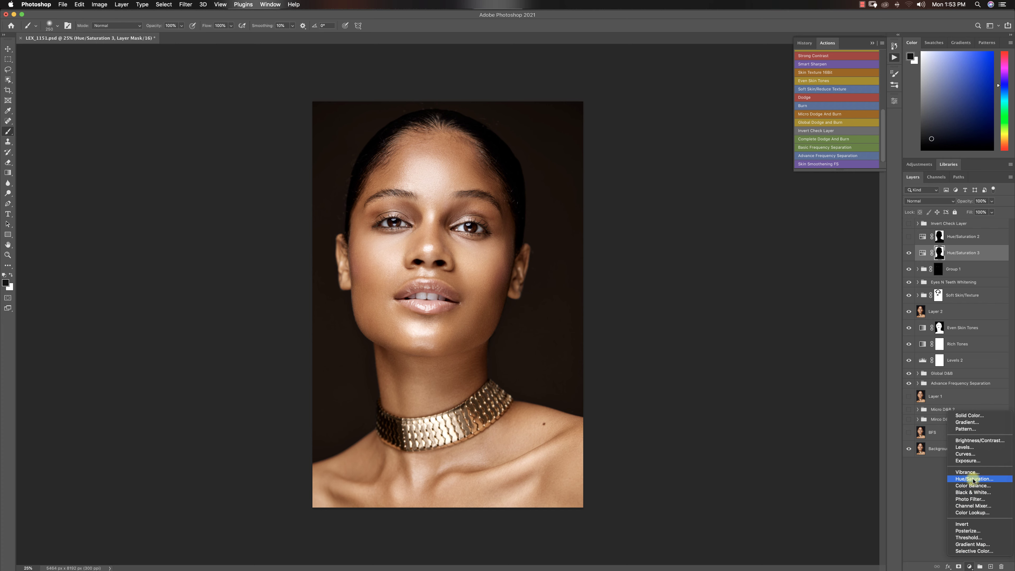
# Add a Color Lookup adjustment loading Signature Skintone 6.CUBE and compare it on and off
pyautogui.click(964, 513)
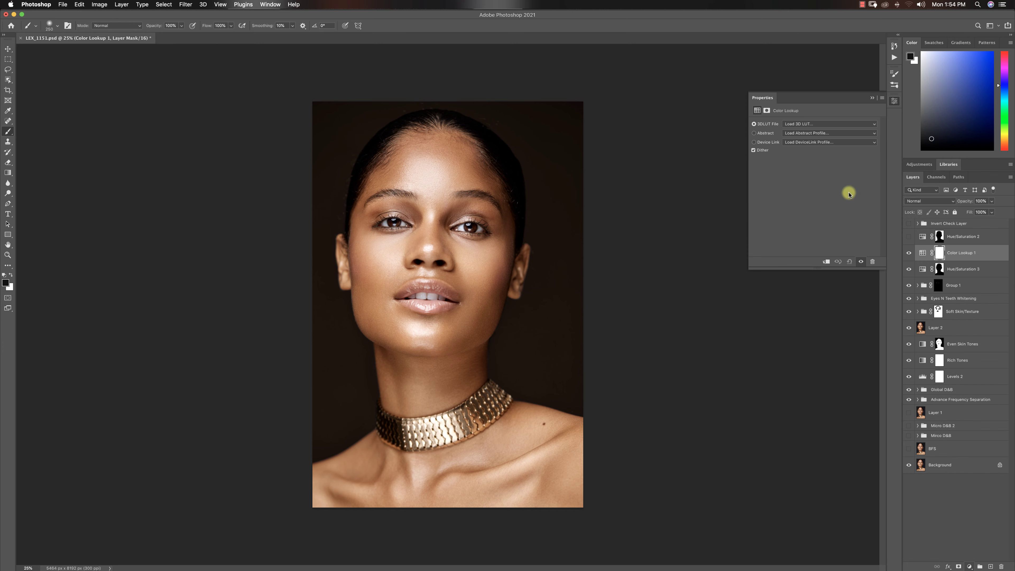
pyautogui.click(814, 125)
pyautogui.click(815, 125)
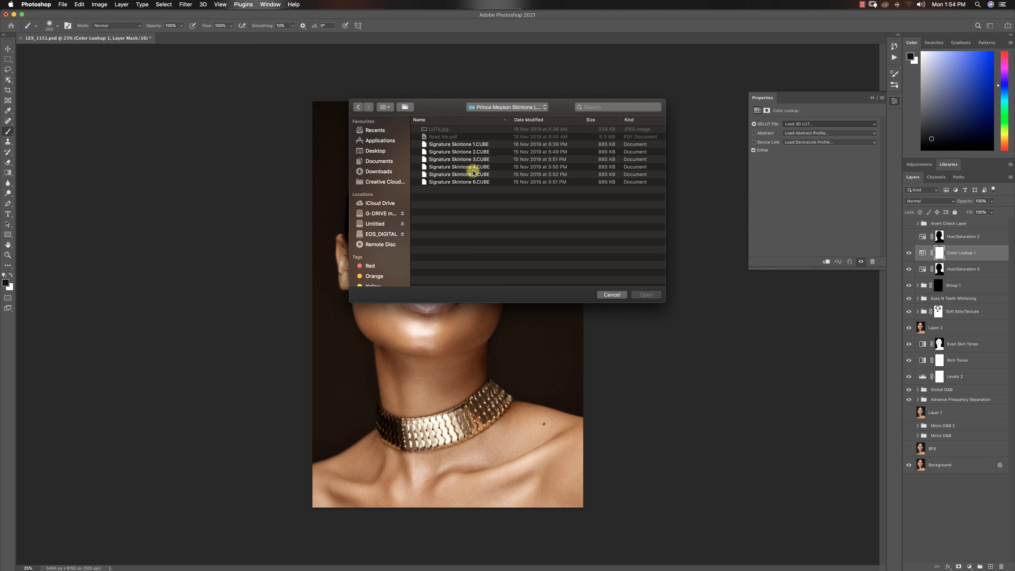
pyautogui.click(478, 182)
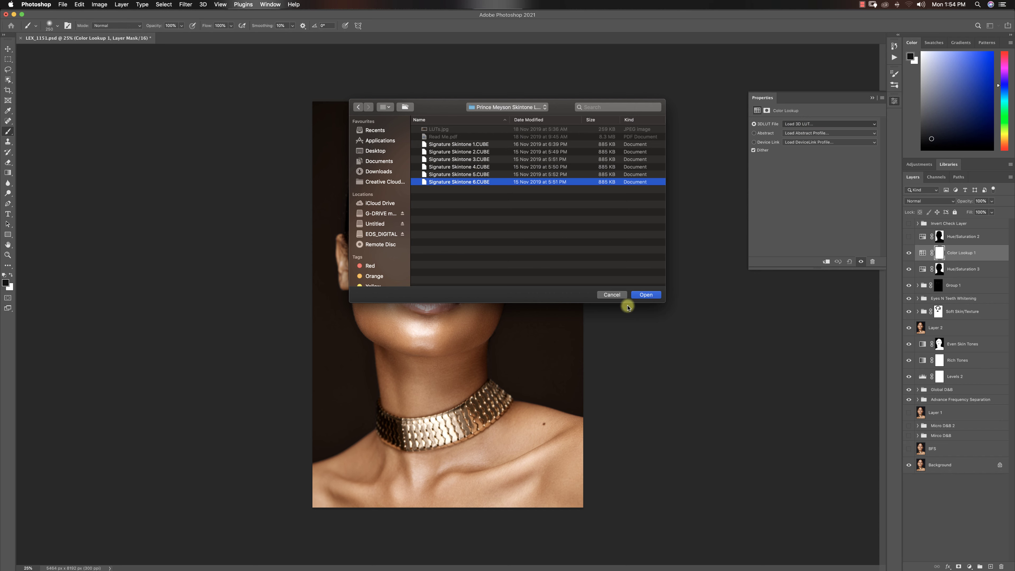
pyautogui.click(646, 295)
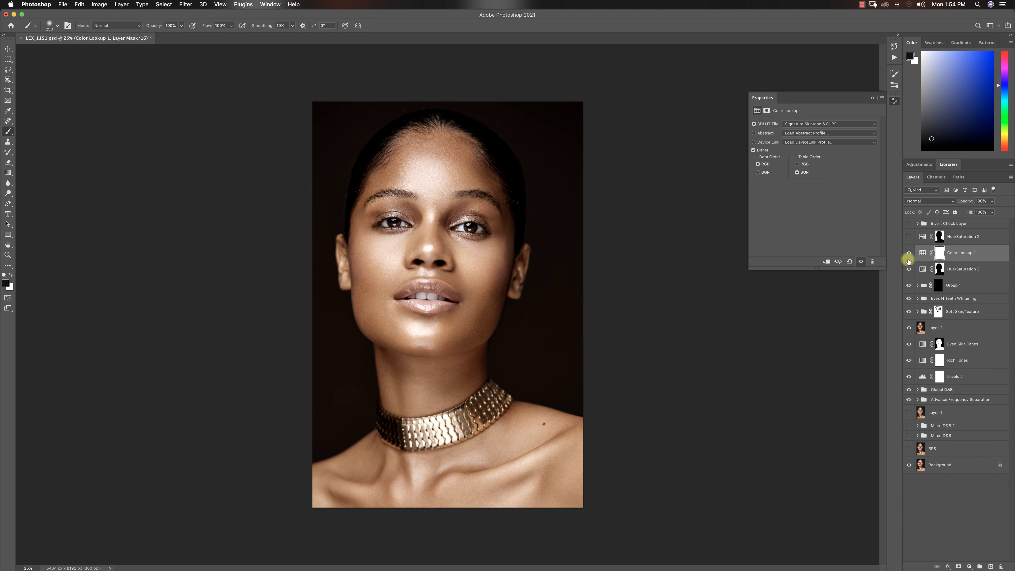
pyautogui.click(909, 253)
pyautogui.click(909, 253)
# Replace the LUT with Signature Skintone 4.CUBE and compare Color Lookup 1 on and off
pyautogui.click(815, 125)
pyautogui.click(804, 117)
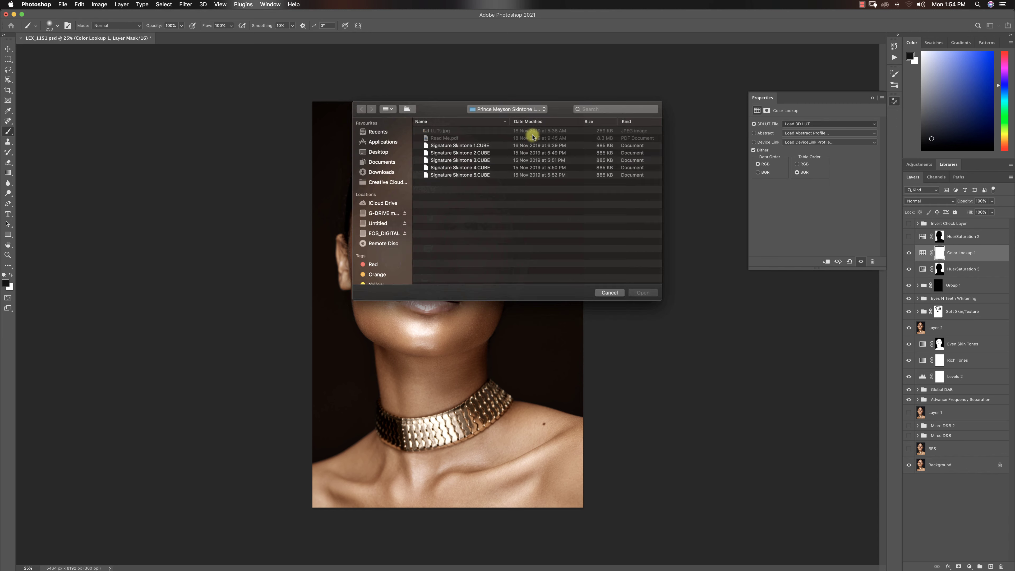
pyautogui.click(473, 167)
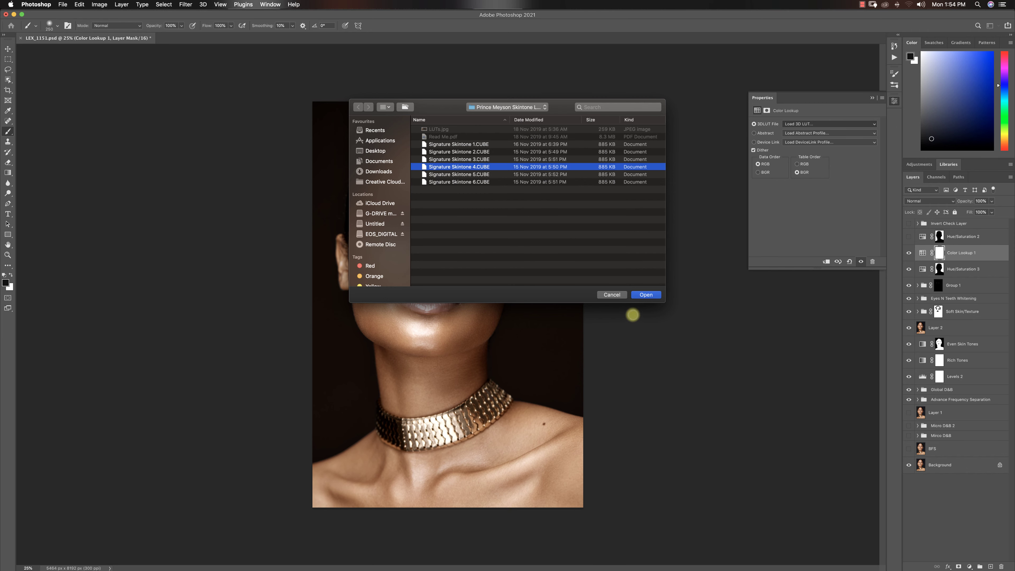
pyautogui.click(646, 295)
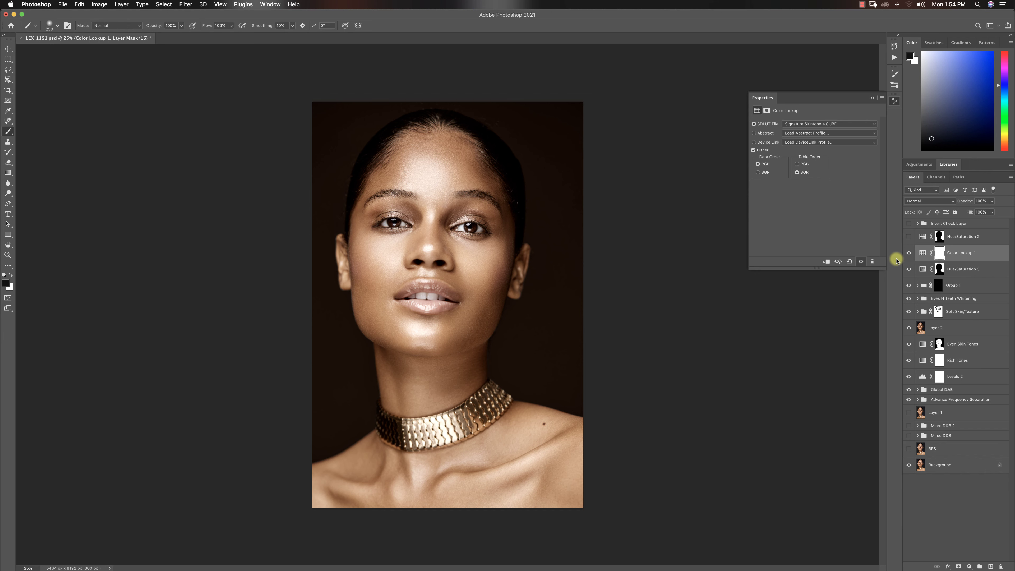
pyautogui.click(909, 253)
pyautogui.click(909, 253)
# Lower Color Lookup 1's opacity to 40%
pyautogui.moveTo(991, 201); pyautogui.dragTo(970, 211)
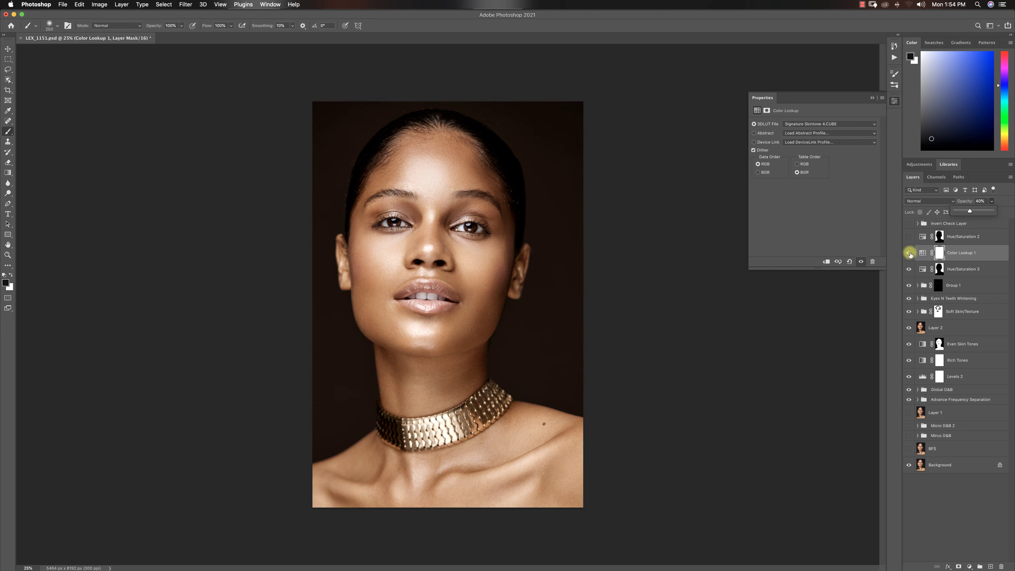
pyautogui.click(905, 255)
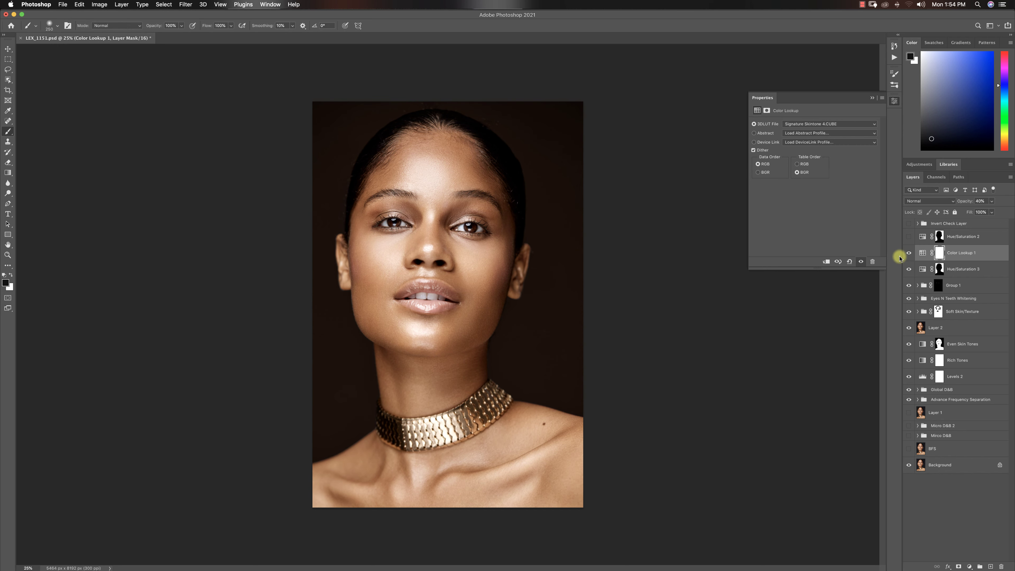